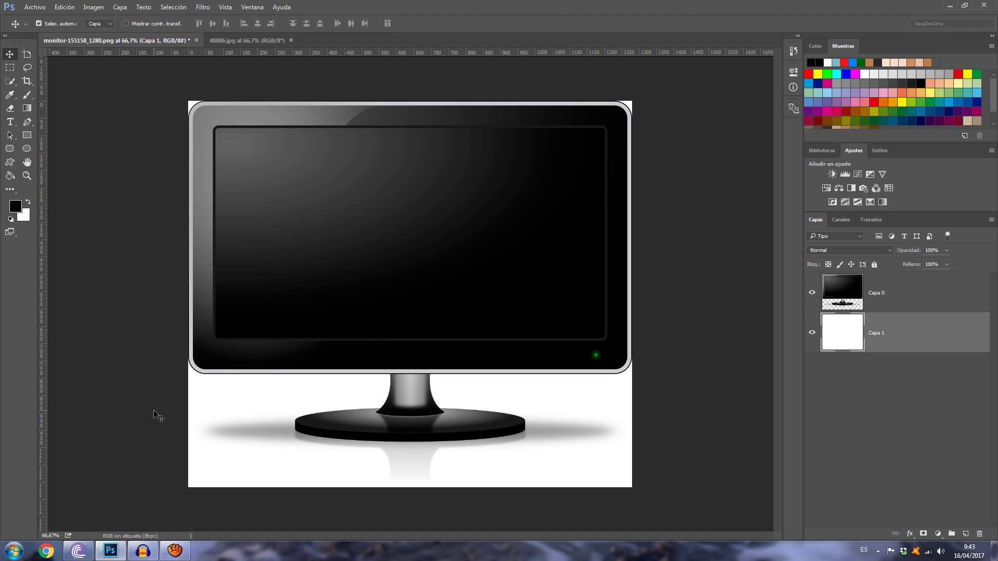
Show the monitor image at print size and inspect the lower edge of its frame up close
{"action": "left_click", "coordinate": [226, 7]}
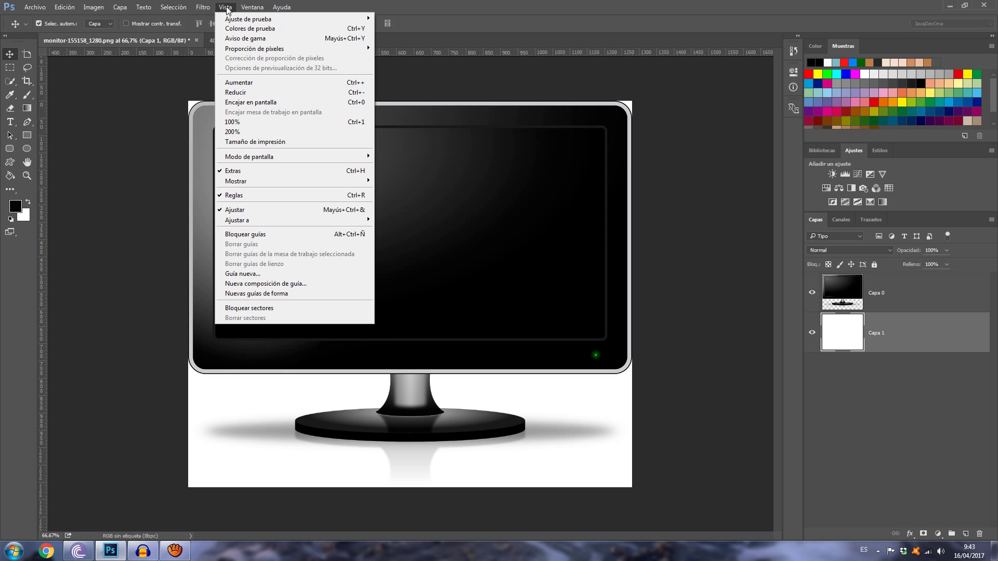
{"action": "left_click", "coordinate": [260, 142]}
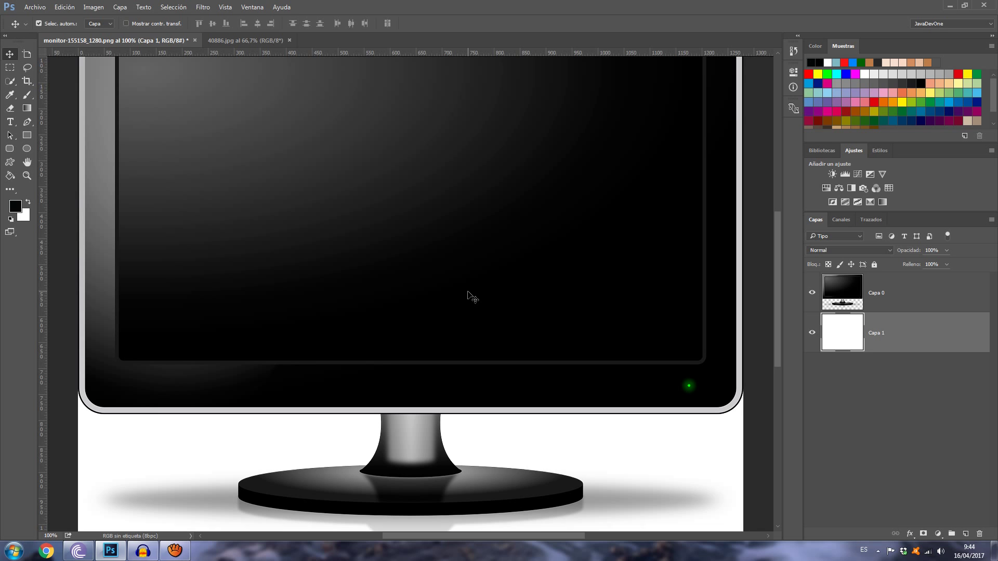
{"action": "left_click", "coordinate": [139, 422], "text": "ctrl"}
{"action": "left_click", "coordinate": [156, 402], "text": "ctrl"}
{"action": "left_click", "coordinate": [160, 395], "text": "ctrl"}
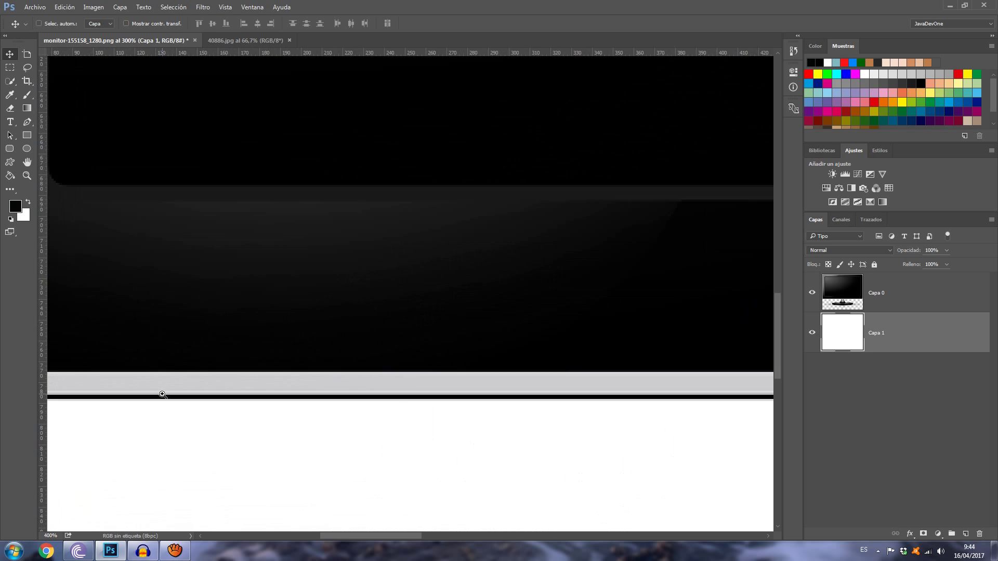
{"action": "left_click", "coordinate": [162, 394], "text": "ctrl"}
{"action": "left_click", "coordinate": [162, 394], "text": "ctrl"}
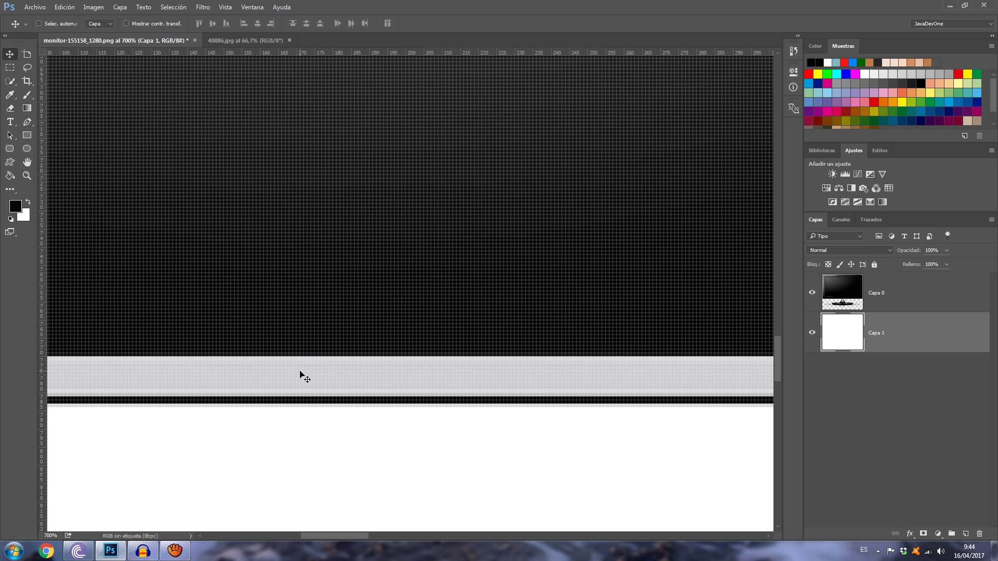
{"action": "left_click", "coordinate": [299, 372], "text": "alt"}
{"action": "left_click", "coordinate": [300, 373], "text": "alt"}
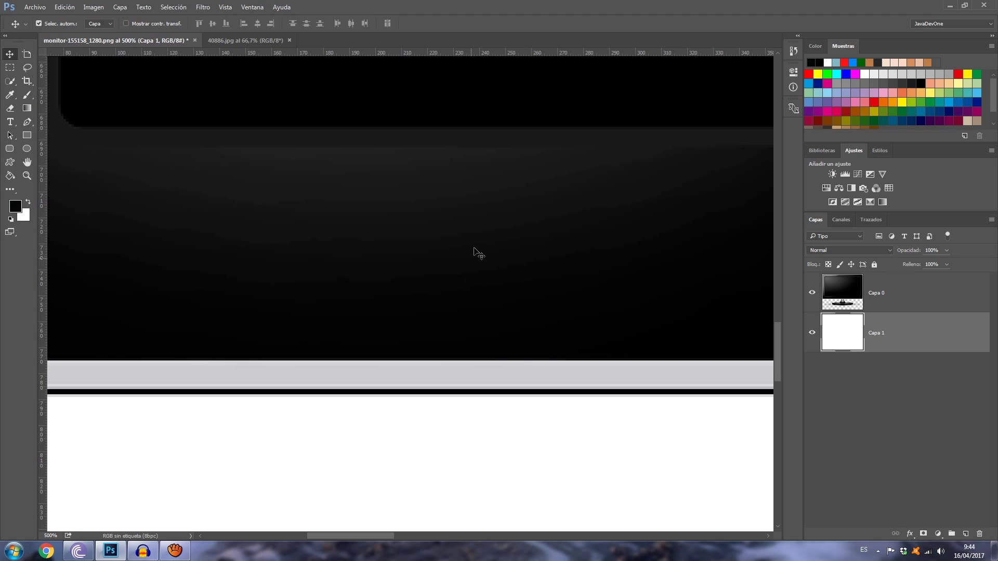
Return the monitor image to print size and bring the whole screen area into view
{"action": "left_click", "coordinate": [227, 7]}
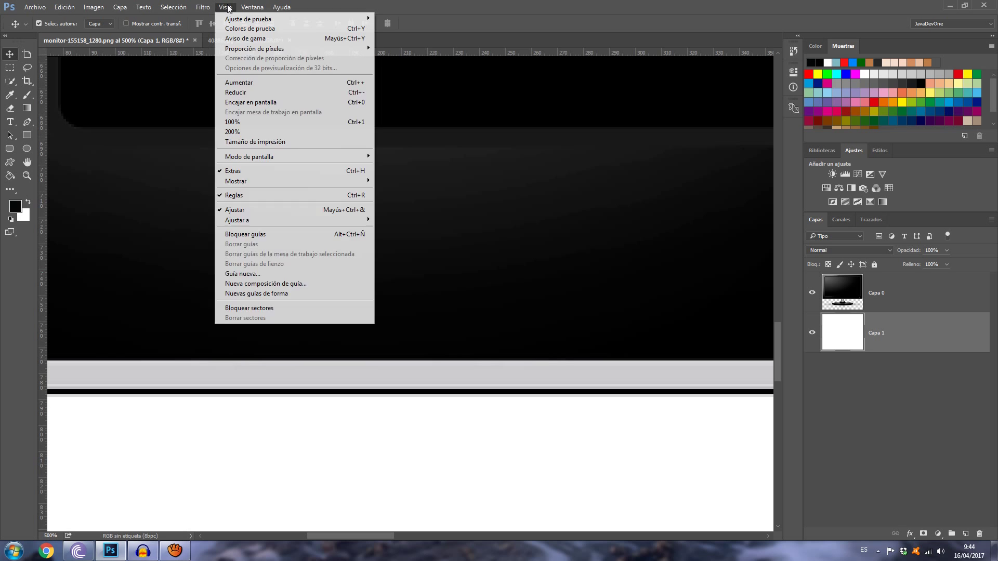
{"action": "left_click", "coordinate": [248, 140]}
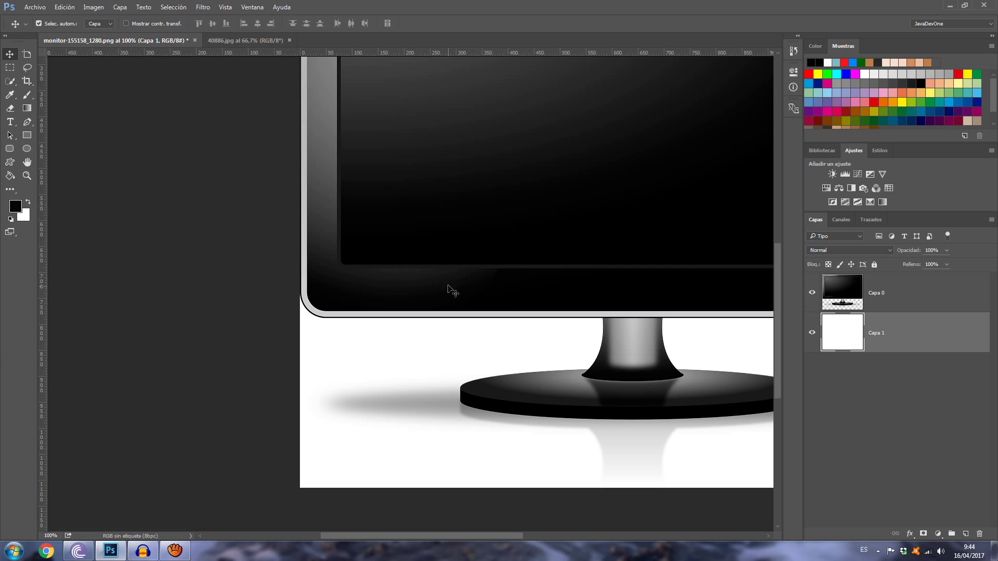
{"action": "left_click_drag", "start_coordinate": [507, 251], "coordinate": [495, 182]}
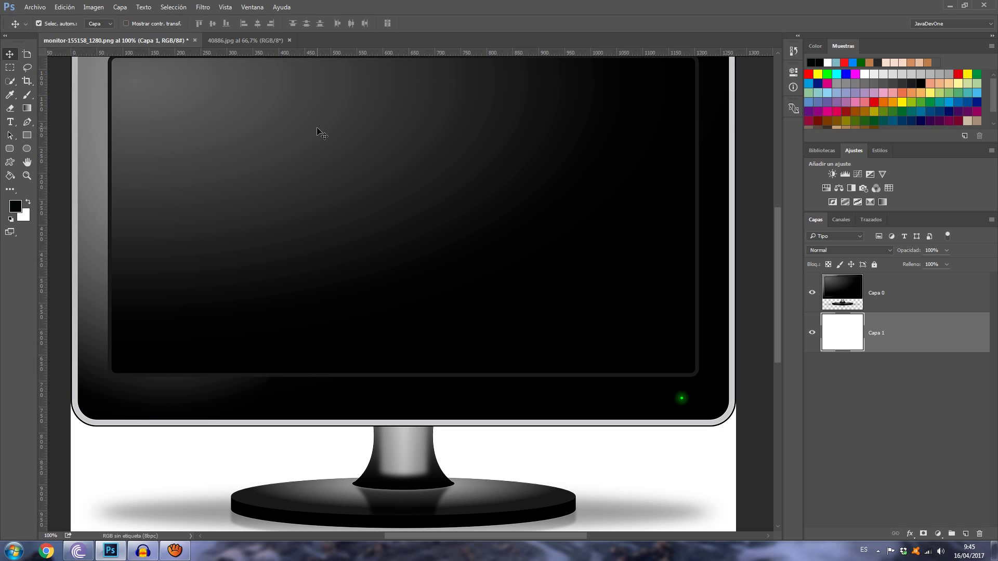
{"action": "left_click", "coordinate": [225, 7]}
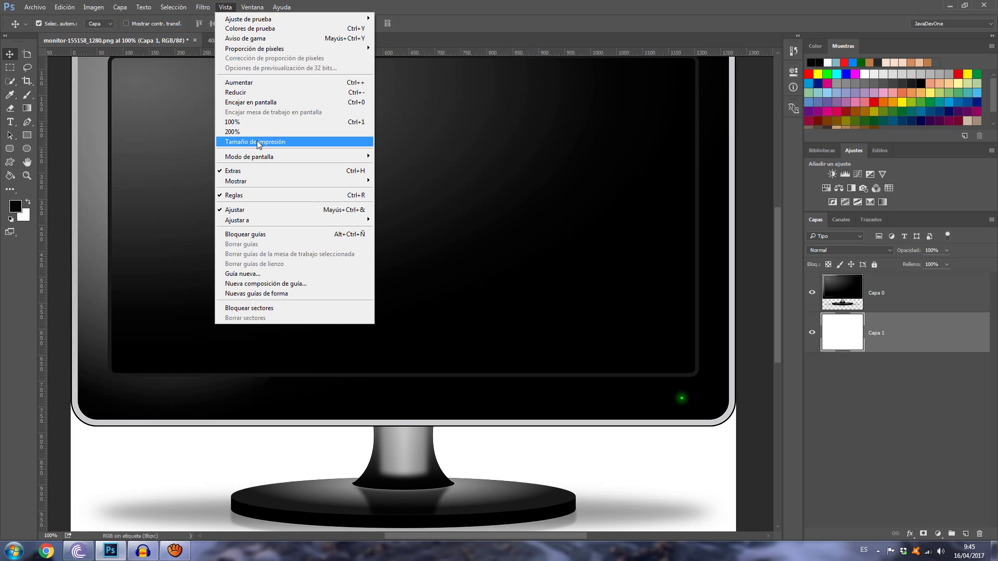
{"action": "left_click", "coordinate": [408, 5]}
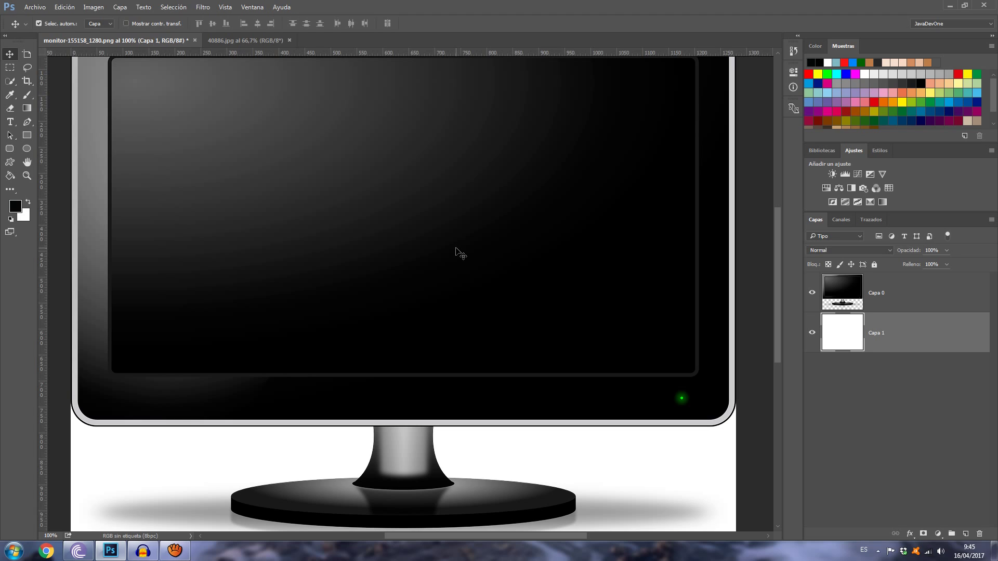
Examine the preset print and screen resolutions for new documents in the units and rulers preferences, leaving them unchanged
{"action": "left_click", "coordinate": [65, 7]}
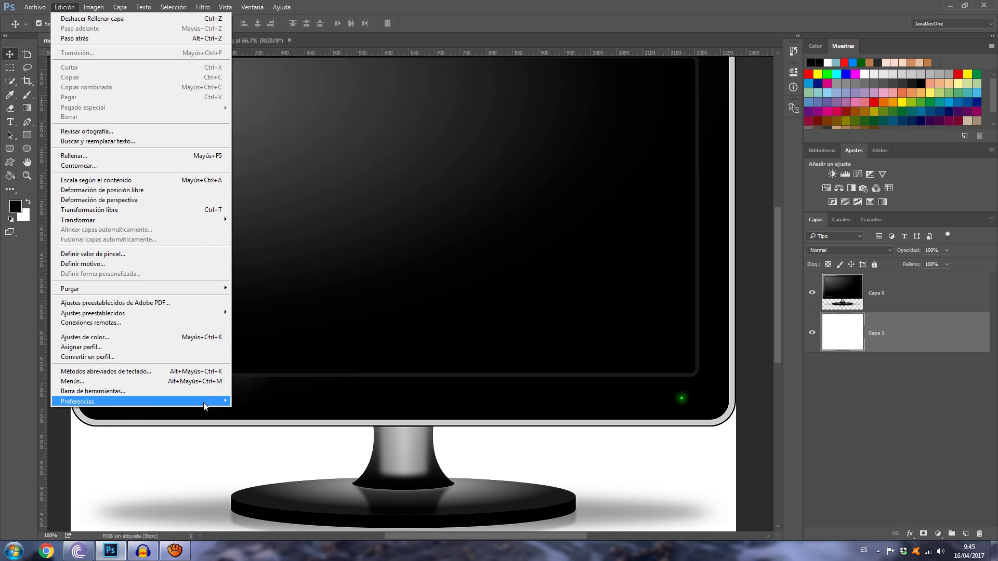
{"action": "mouse_move", "coordinate": [206, 404]}
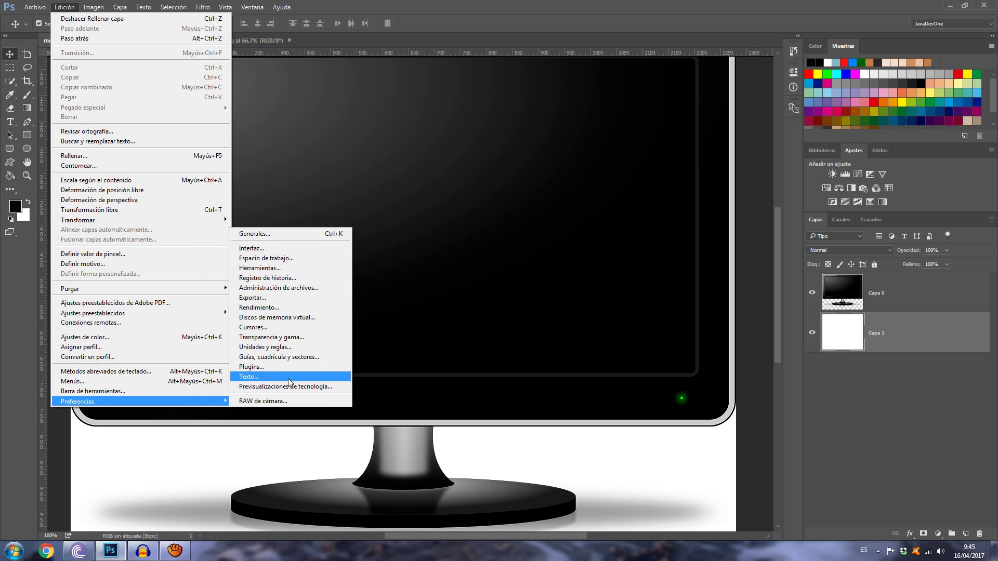
{"action": "left_click", "coordinate": [285, 348]}
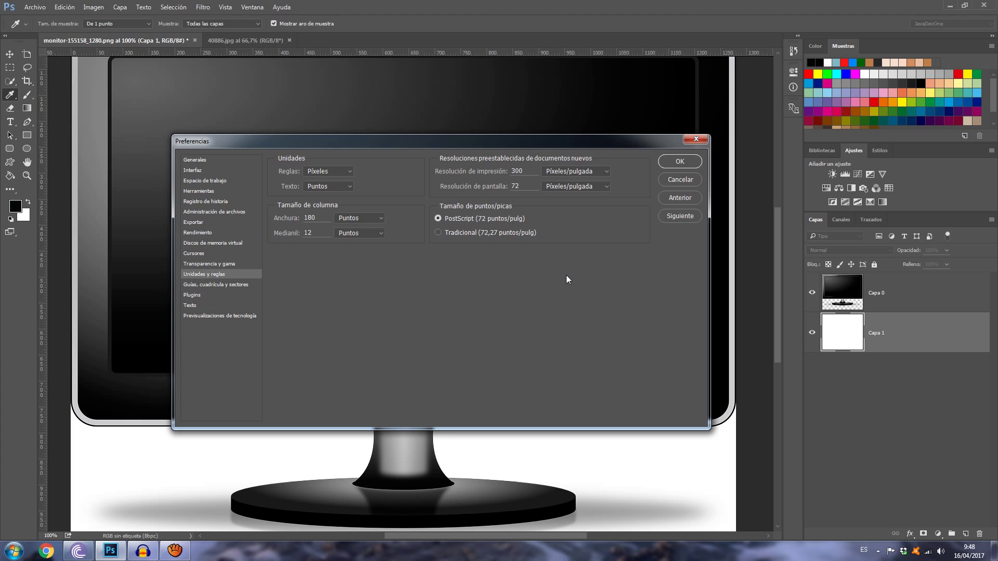
{"action": "left_click", "coordinate": [526, 187]}
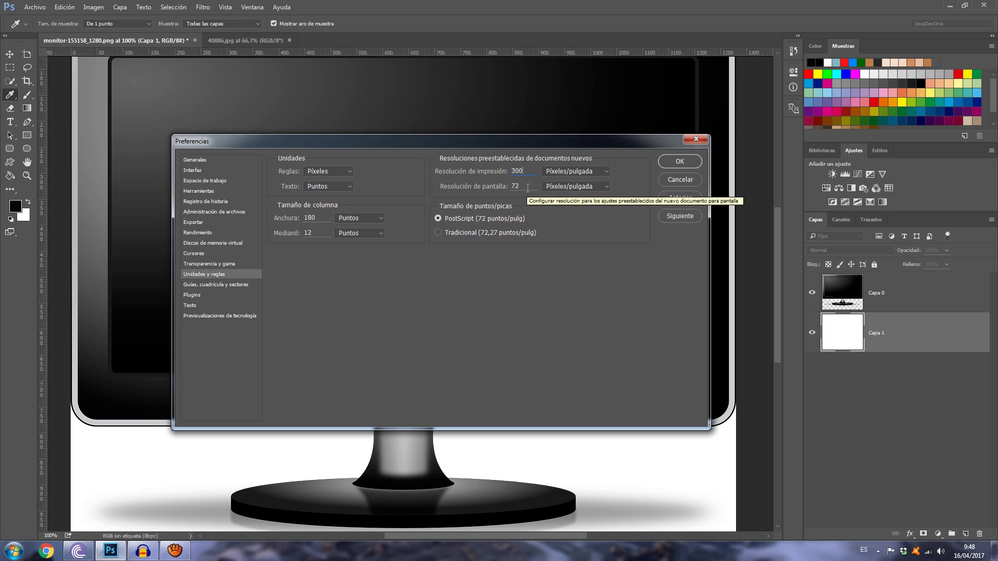
{"action": "key", "text": "v"}
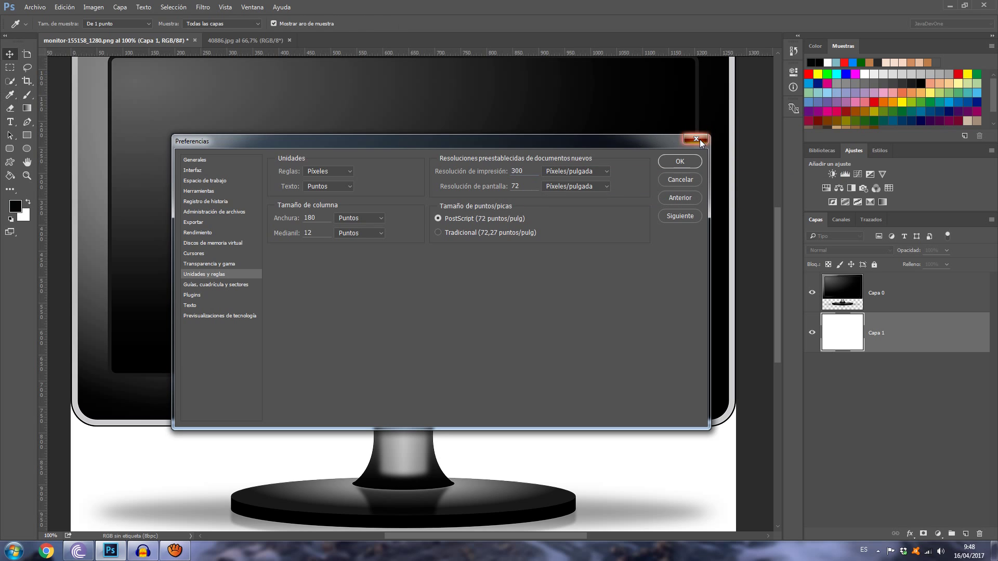
{"action": "left_click", "coordinate": [697, 139]}
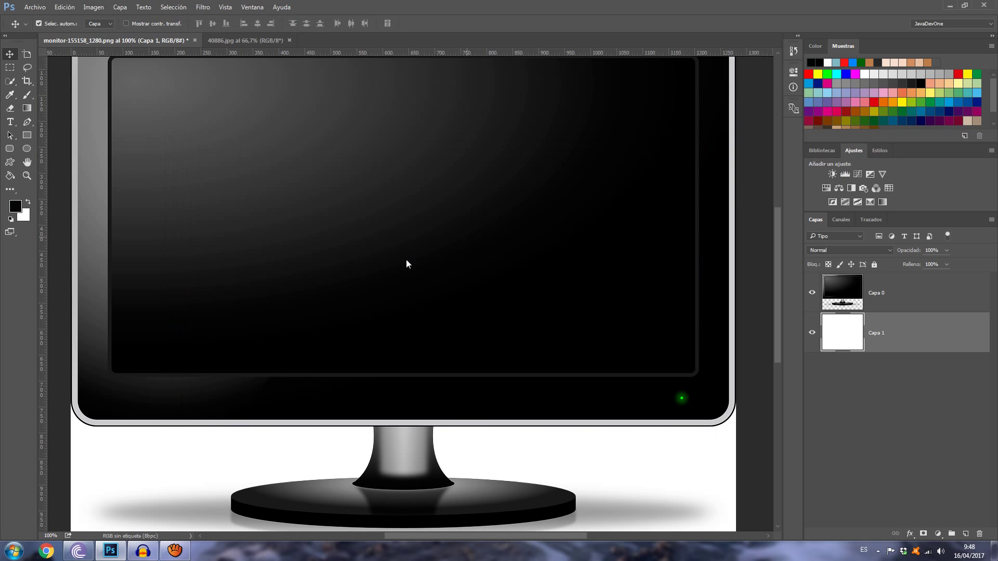
View the tape measure image 40886.jpg, return to the monitor image and show it in full at 66.7% zoom
{"action": "left_click", "coordinate": [226, 42]}
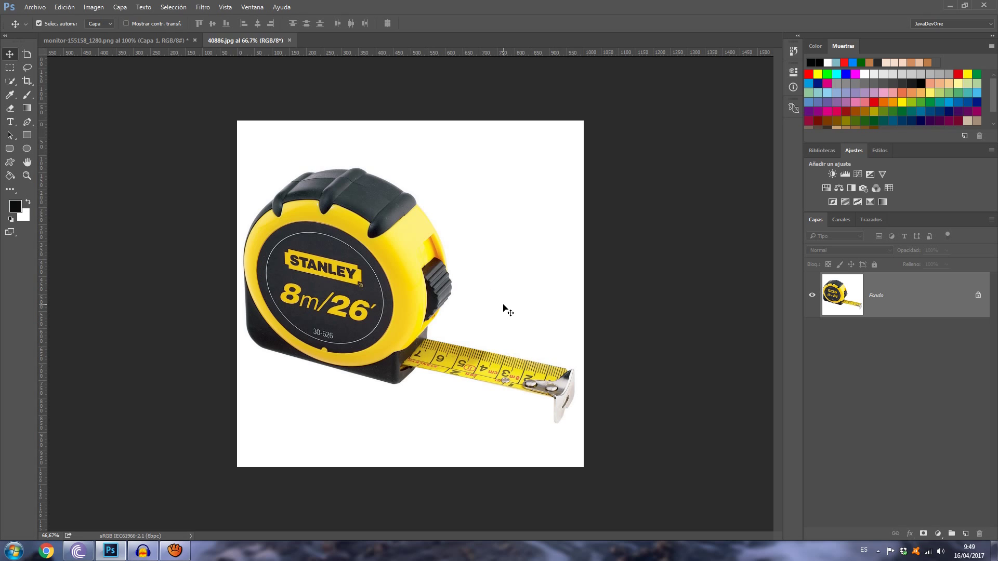
{"action": "left_click", "coordinate": [160, 42]}
{"action": "key", "text": "ctrl+minus"}
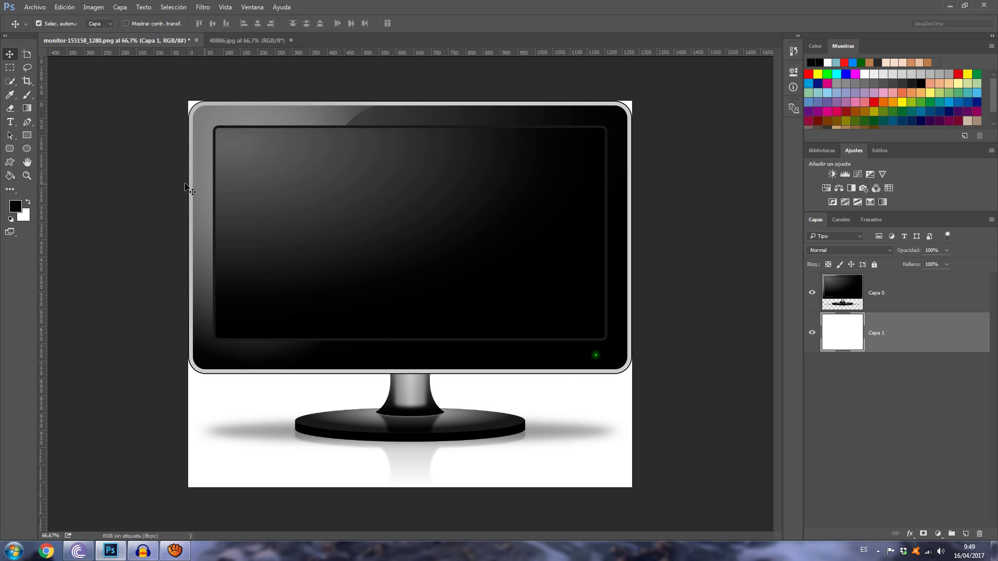
Choose the Brush tool and set the foreground colour to bright red, fe0000
{"action": "key", "text": "b"}
{"action": "left_click", "coordinate": [21, 205]}
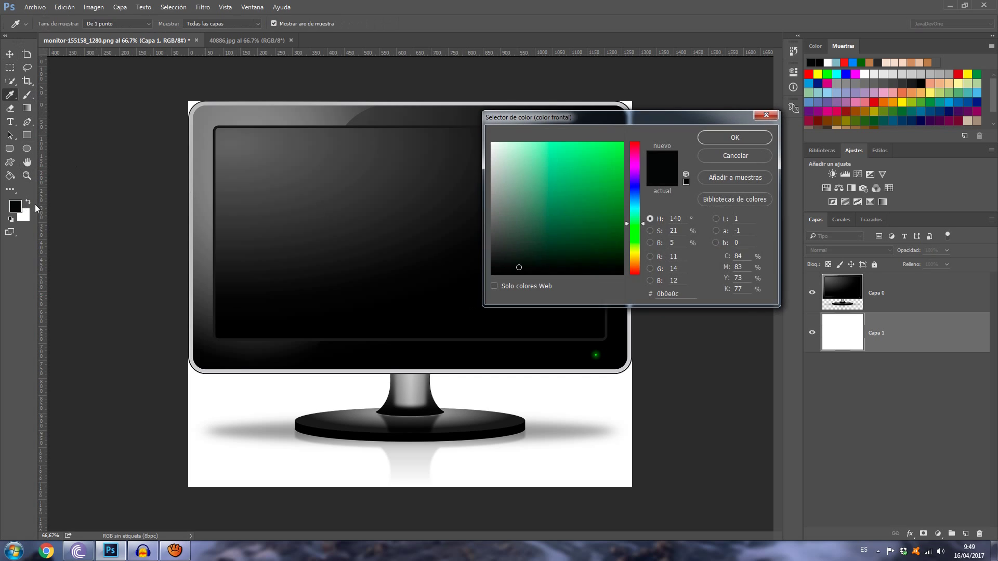
{"action": "left_click_drag", "start_coordinate": [637, 175], "coordinate": [619, 145]}
{"action": "left_click", "coordinate": [621, 144]}
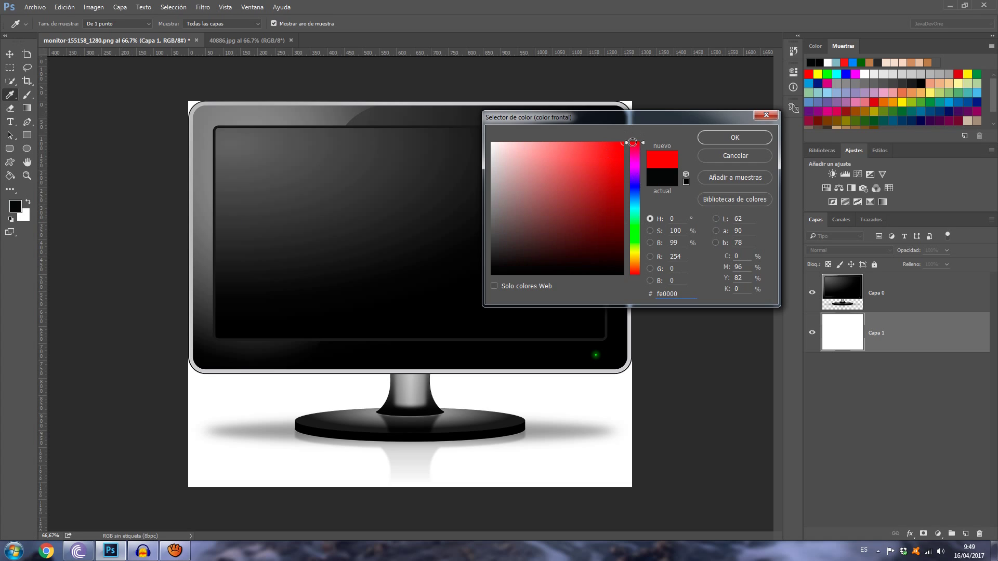
{"action": "left_click", "coordinate": [713, 137]}
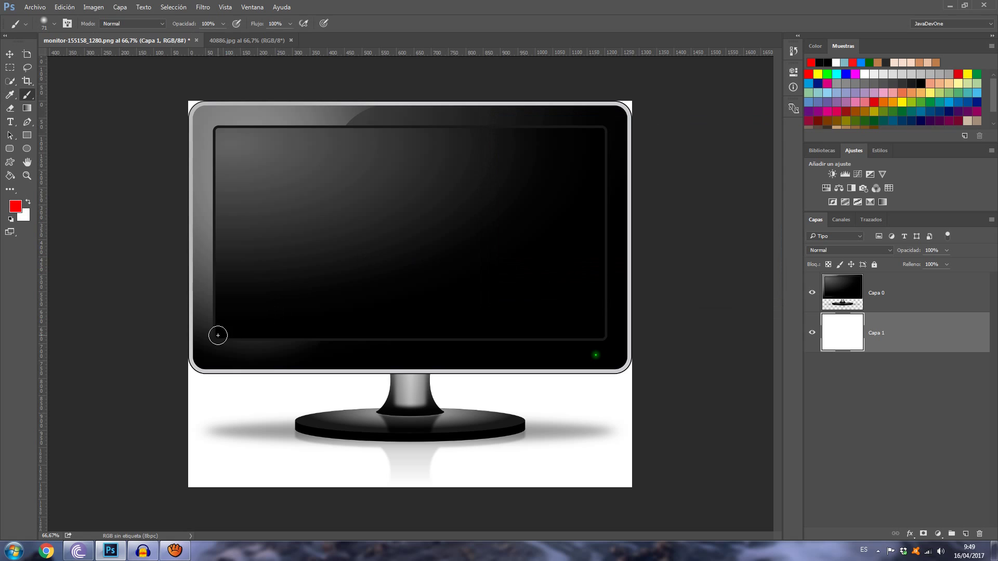
Reduce the brush size to 14 and add a new empty layer above Capa 0
{"action": "left_click_drag", "start_coordinate": [274, 321], "coordinate": [264, 322]}
{"action": "left_click", "coordinate": [890, 291]}
{"action": "left_click", "coordinate": [965, 534]}
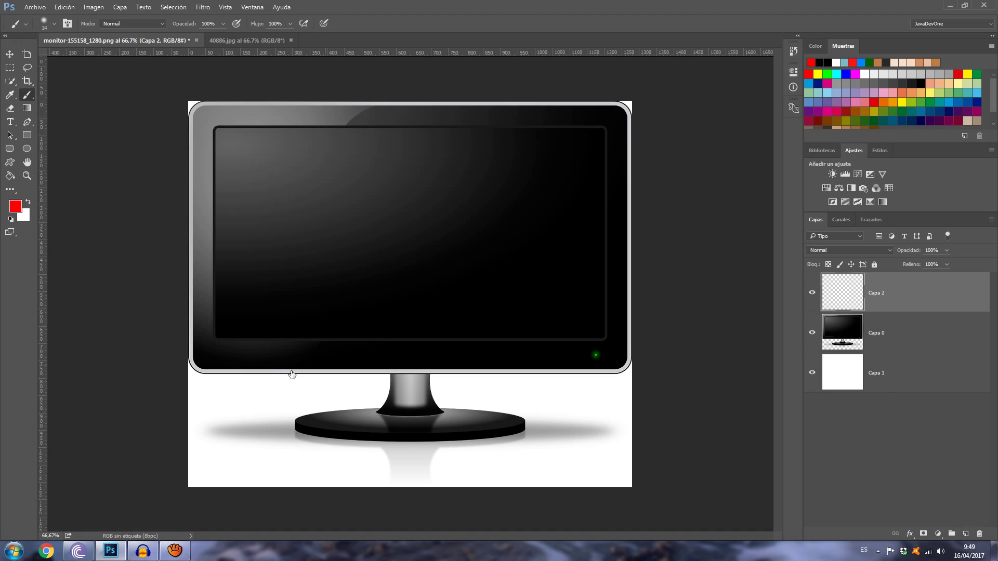
Paint a straight red diagonal line across the monitor's screen from its lower-left corner to its upper-right corner
{"action": "mouse_move", "coordinate": [219, 336]}
{"action": "left_mouse_down"}
{"action": "mouse_move", "coordinate": [260, 304]}
{"action": "mouse_move", "coordinate": [407, 243]}
{"action": "mouse_move", "coordinate": [605, 130]}
{"action": "left_mouse_up"}
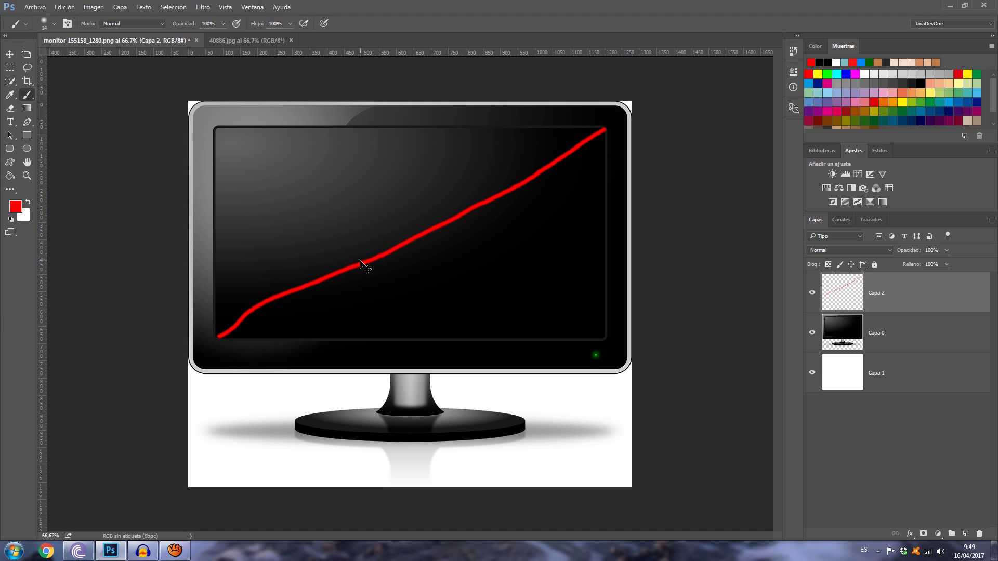
{"action": "key", "text": "ctrl+z"}
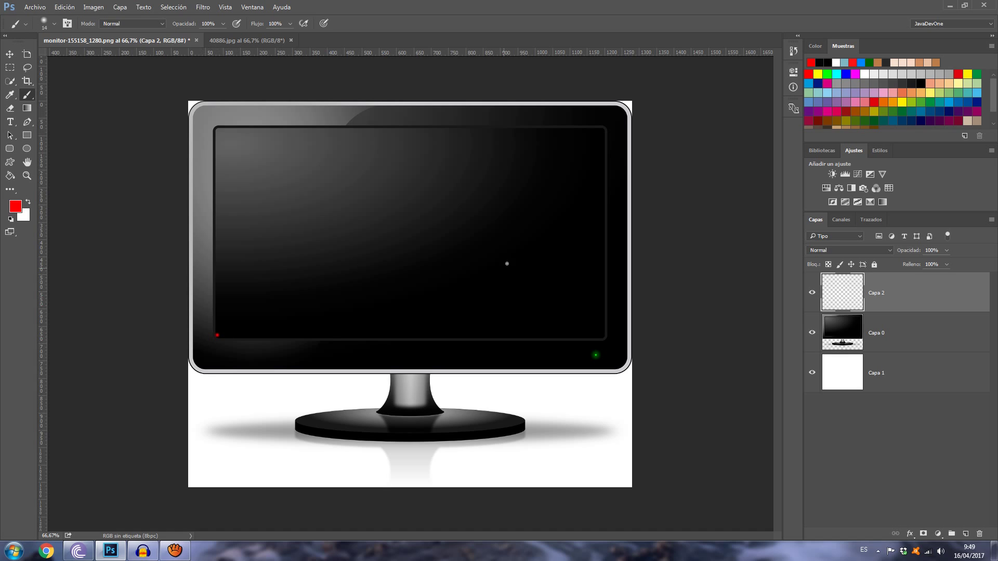
{"action": "left_click", "coordinate": [603, 131], "text": "shift"}
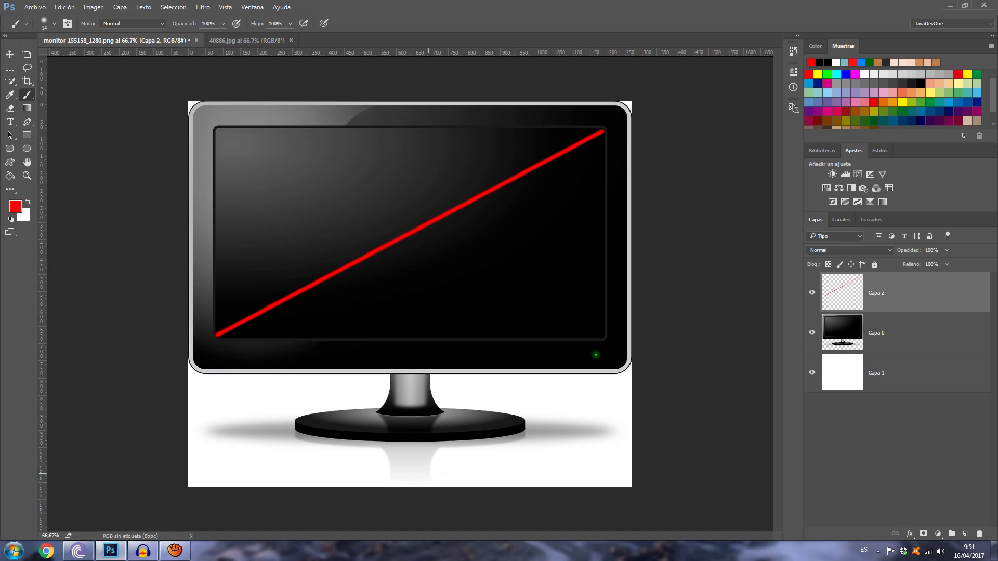
Add the red text "RESOLUCION / PULGADAS = PPP" at 30 pt and place it centred below the monitor's base
{"action": "key", "text": "t"}
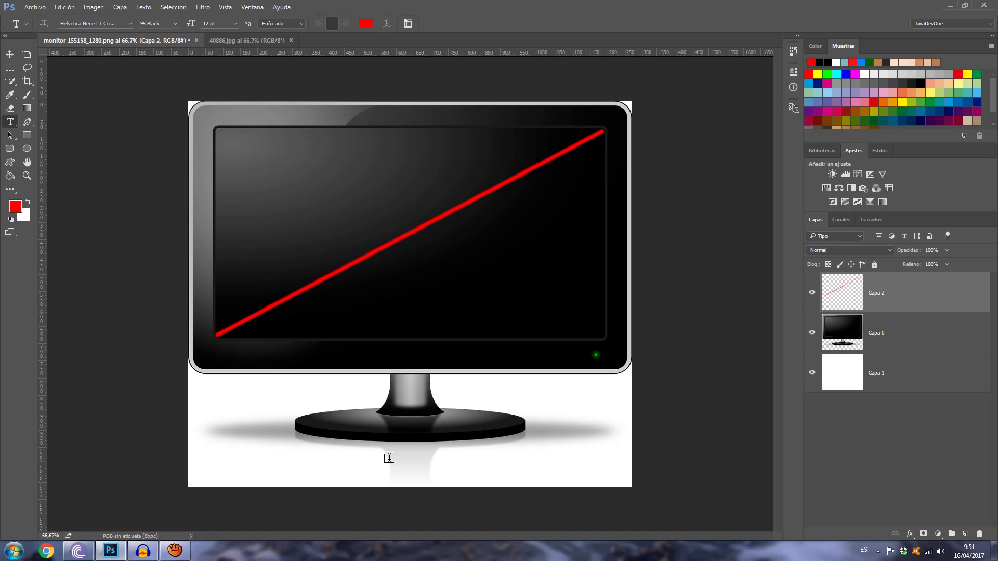
{"action": "left_click", "coordinate": [256, 463]}
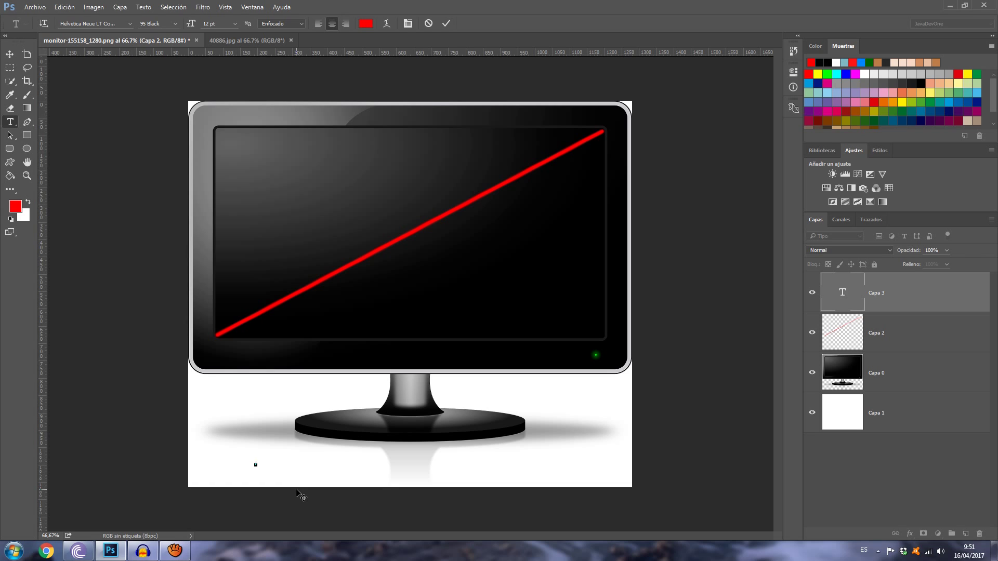
{"action": "left_click", "coordinate": [235, 24]}
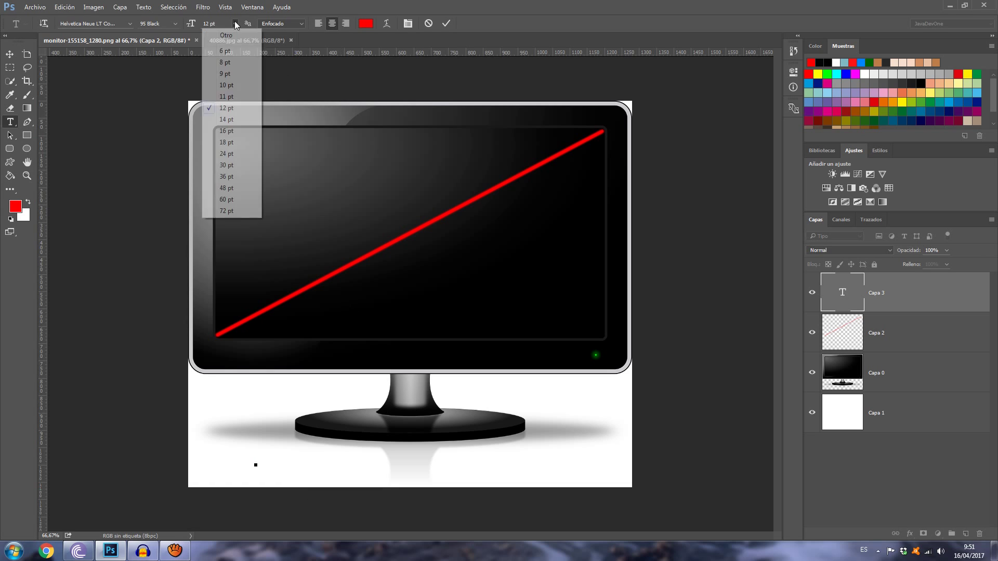
{"action": "left_click", "coordinate": [239, 165]}
{"action": "type", "text": "R"}
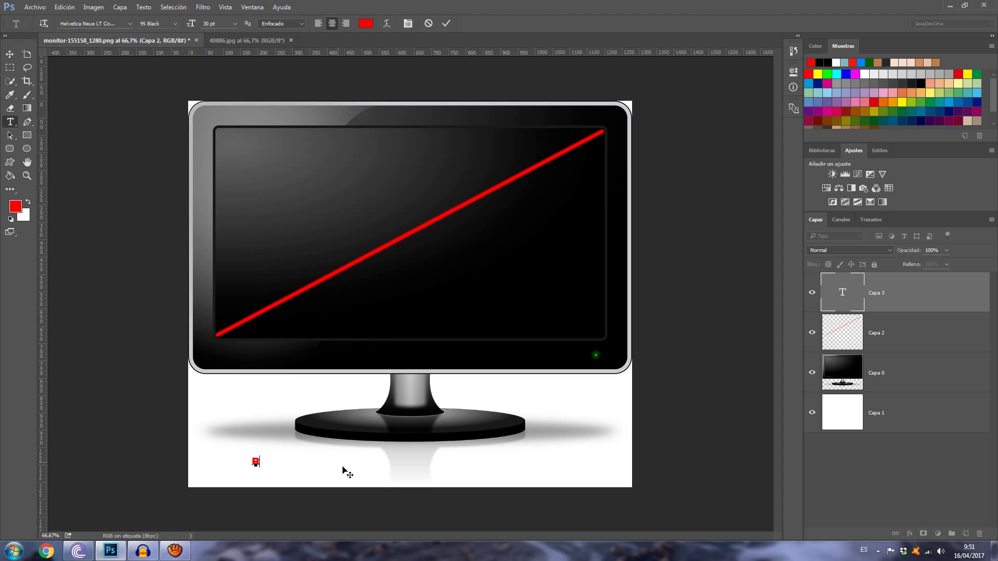
{"action": "type", "text": "ESOC"}
{"action": "key", "text": "BackSpace"}
{"action": "type", "text": "LUCION "}
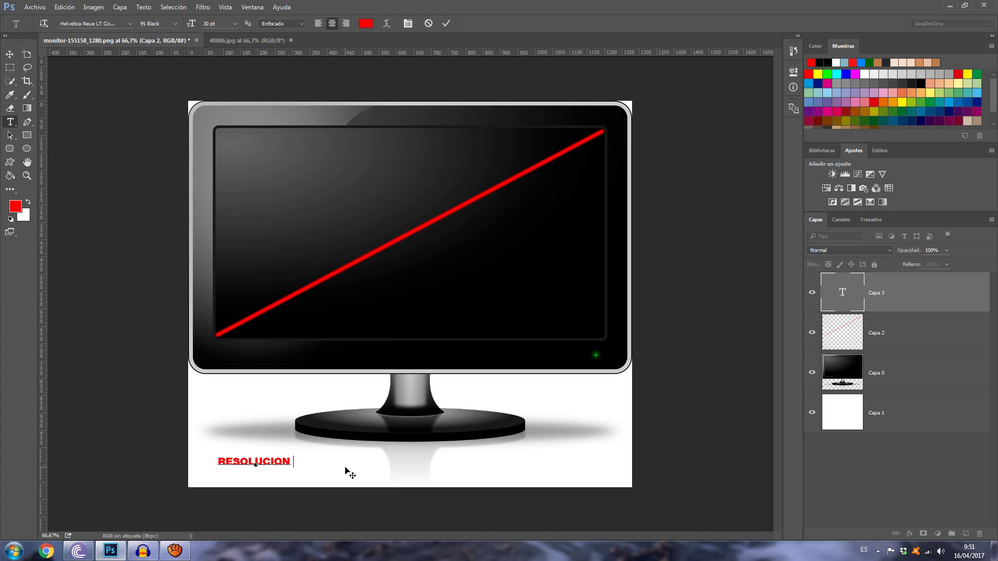
{"action": "type", "text": "/ "}
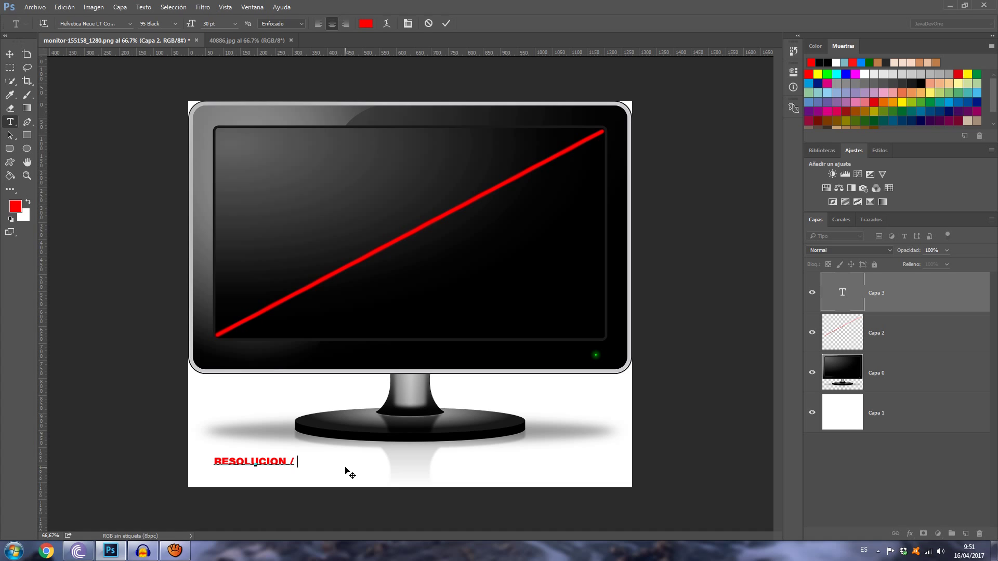
{"action": "type", "text": "PULGADAS "}
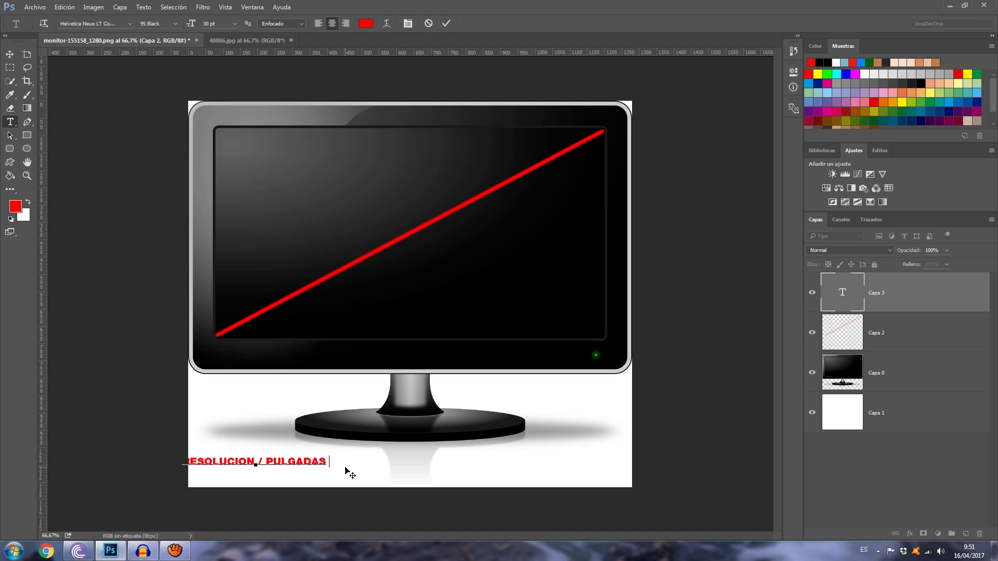
{"action": "type", "text": "= PPP"}
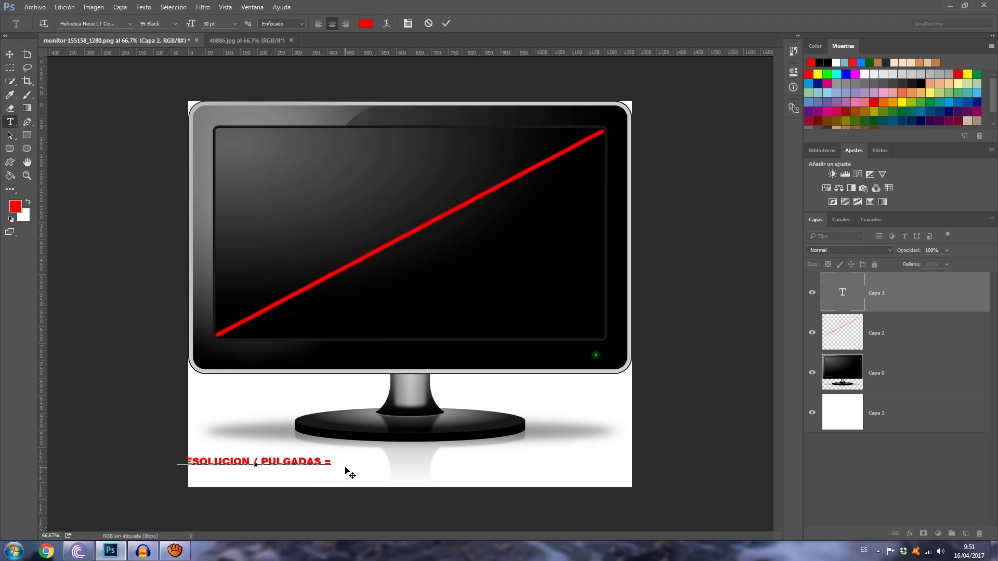
{"action": "left_click", "coordinate": [10, 54]}
{"action": "left_click_drag", "start_coordinate": [248, 466], "coordinate": [416, 470]}
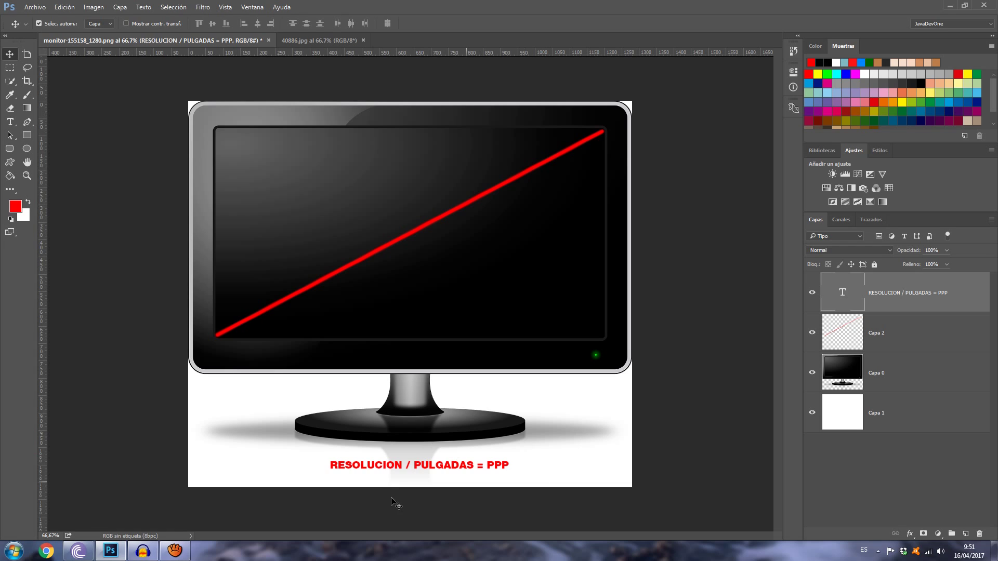
Open the Windows Calculator, move it beside the monitor image's stand, and calculate 1920 / 27 for the pixels per inch
{"action": "left_click", "coordinate": [14, 551]}
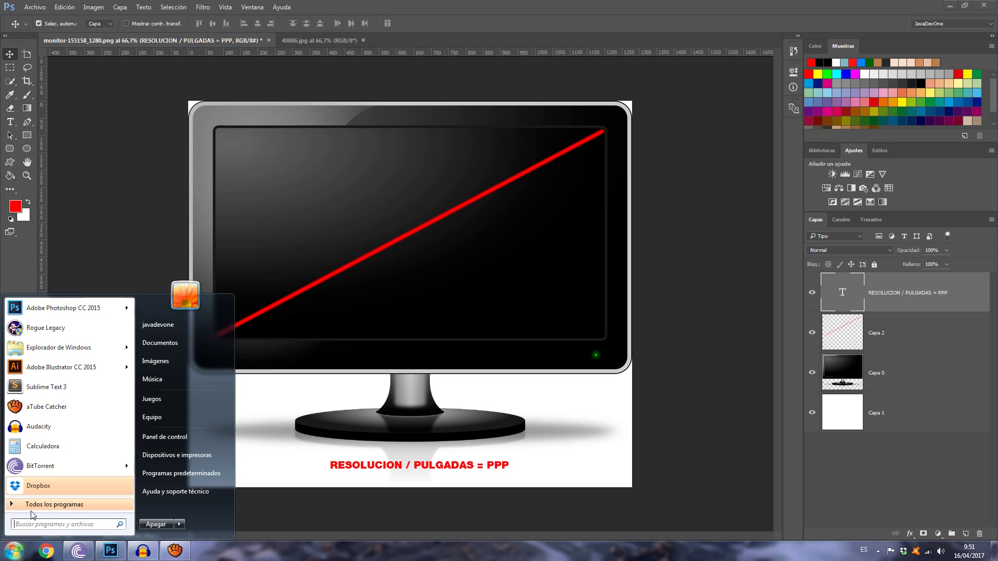
{"action": "left_click", "coordinate": [47, 445]}
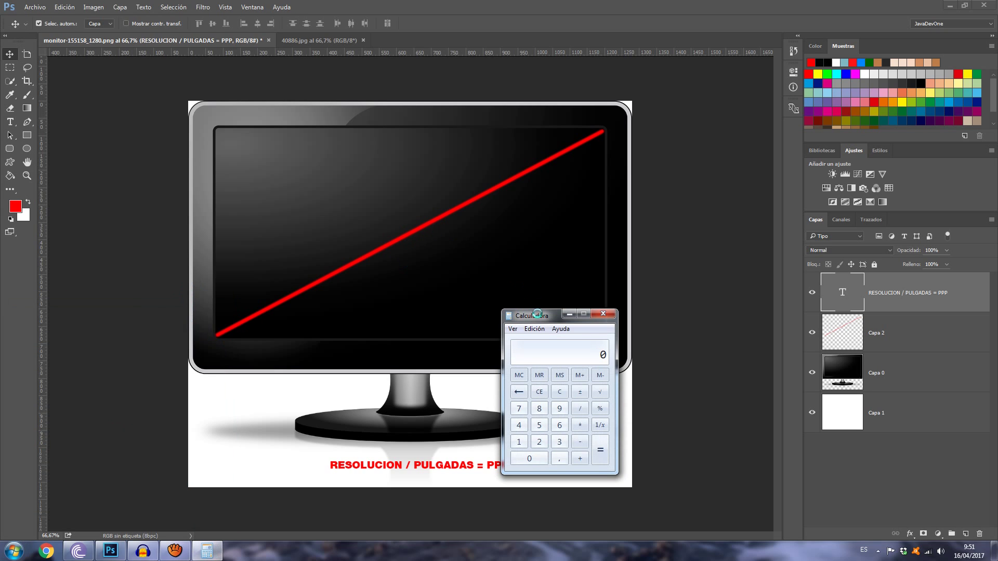
{"action": "left_click_drag", "start_coordinate": [539, 317], "coordinate": [586, 219]}
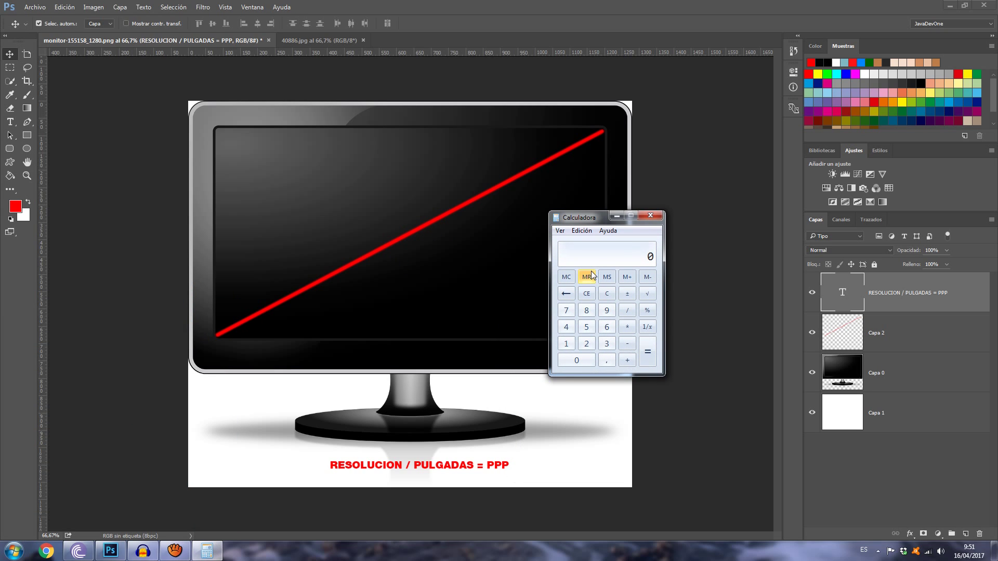
{"action": "type", "text": "1920"}
{"action": "key", "text": "slash"}
{"action": "type", "text": "27"}
{"action": "left_click", "coordinate": [647, 356]}
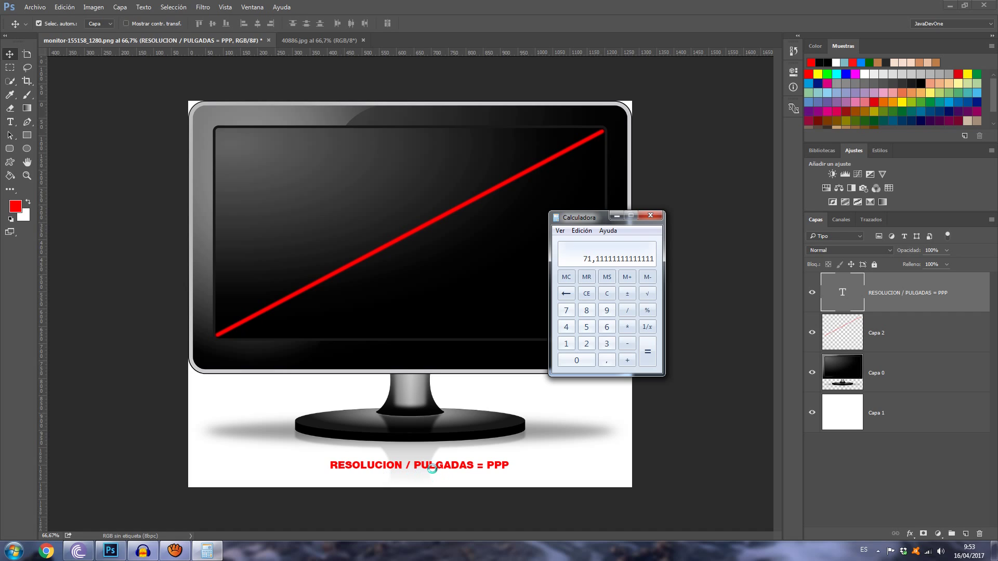
Clear the calculator, multiply 1920 by 2, and divide the result by 27 to get the doubled resolution's pixel density
{"action": "left_click", "coordinate": [589, 297]}
{"action": "type", "text": "1920*2"}
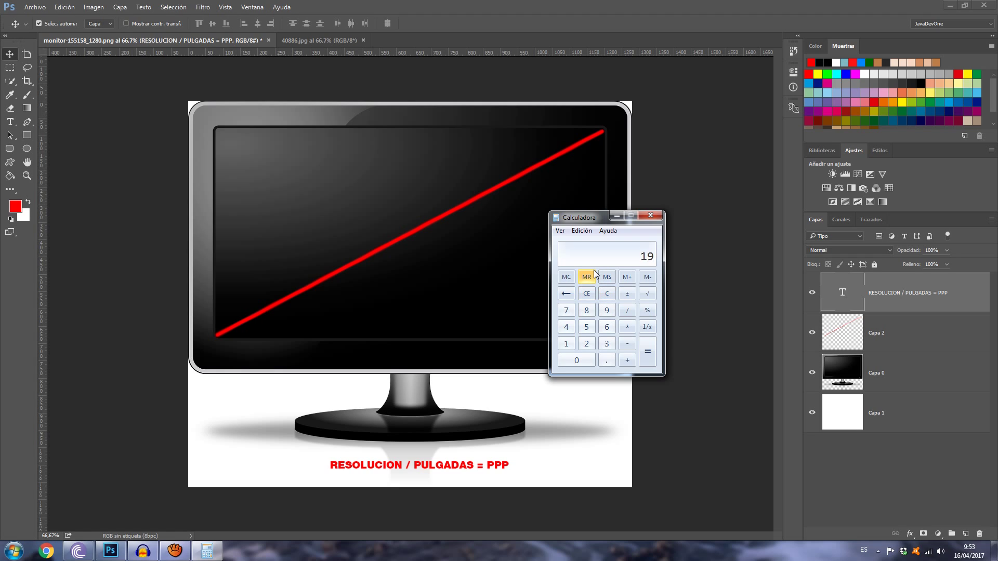
{"action": "key", "text": "Return"}
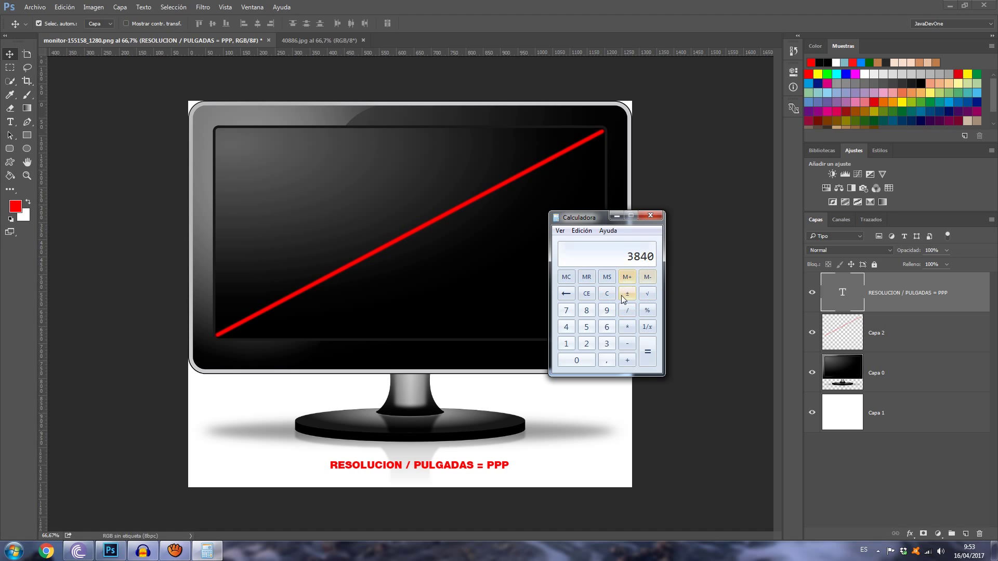
{"action": "key", "text": "slash"}
{"action": "type", "text": "27"}
{"action": "key", "text": "Return"}
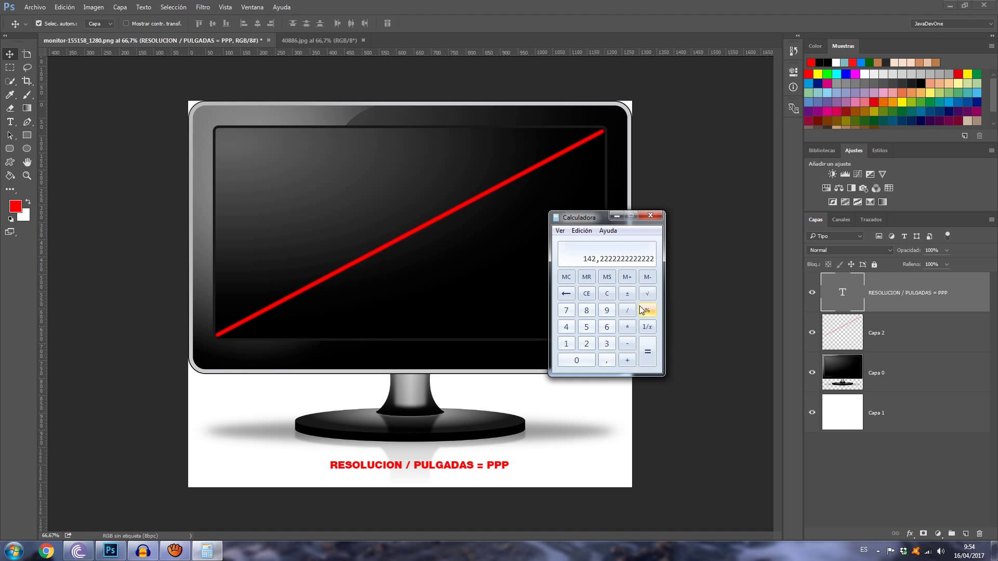
Calculate the pixel density of a 6-inch screen as 1920 / 6 and clear the calculator
{"action": "left_click", "coordinate": [588, 292]}
{"action": "type", "text": "1920"}
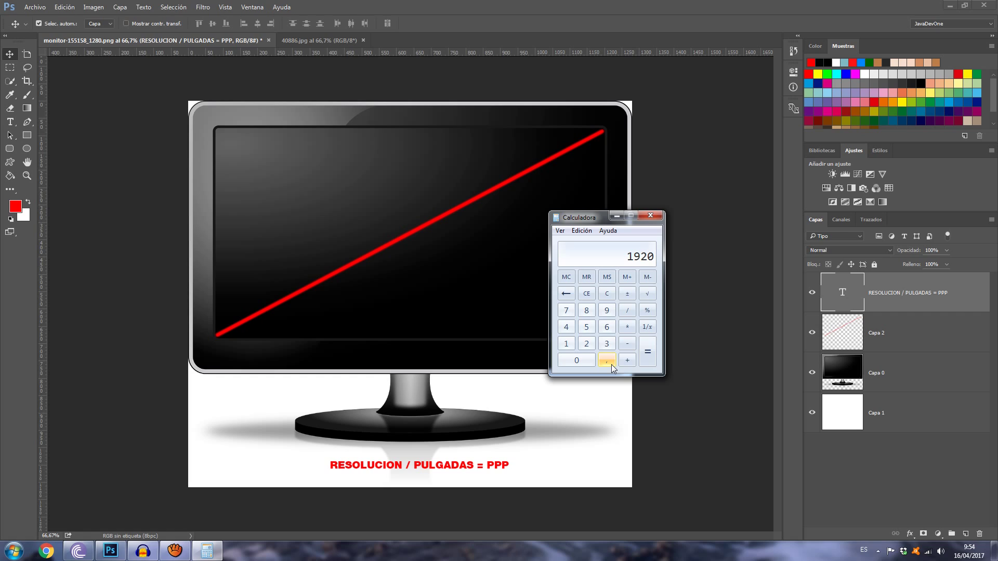
{"action": "key", "text": "slash"}
{"action": "type", "text": "6"}
{"action": "key", "text": "Return"}
{"action": "left_click", "coordinate": [585, 296]}
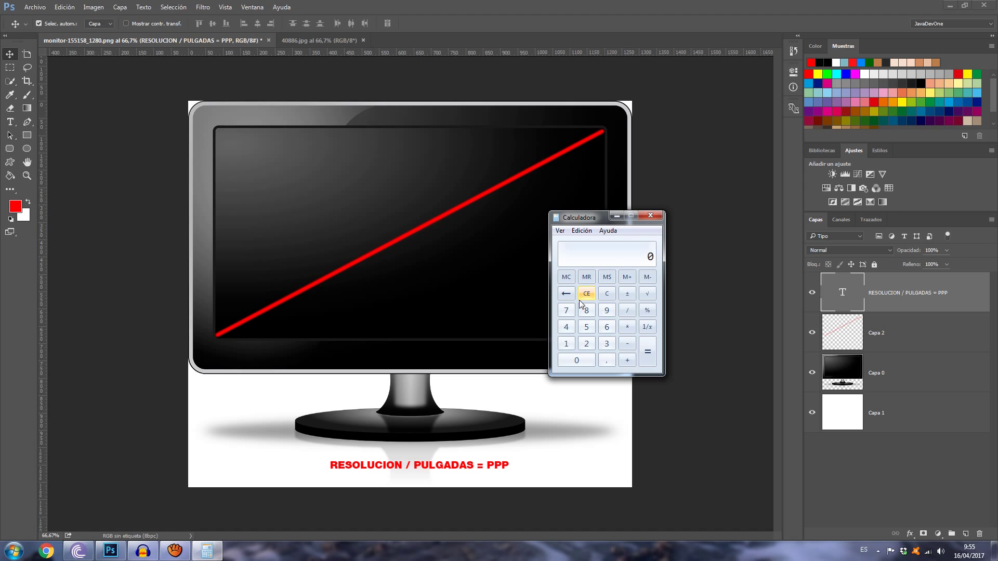
Calculate the pixel density for a 10-inch screen and clear the calculator
{"action": "type", "text": "16020"}
{"action": "key", "text": "BackSpace"}
{"action": "key", "text": "BackSpace"}
{"action": "type", "text": "0"}
{"action": "key", "text": "slash"}
{"action": "type", "text": "10"}
{"action": "key", "text": "Return"}
{"action": "left_click", "coordinate": [587, 297]}
Recalculate the 27-inch monitor's pixel density as 1920 / 27
{"action": "key", "text": "slash"}
{"action": "type", "text": "27"}
{"action": "key", "text": "Return"}
Return to Photoshop and set the screen resolution for new documents to 71 pixels per inch in the units and rulers preferences
{"action": "left_click", "coordinate": [56, 7]}
{"action": "mouse_move", "coordinate": [208, 402]}
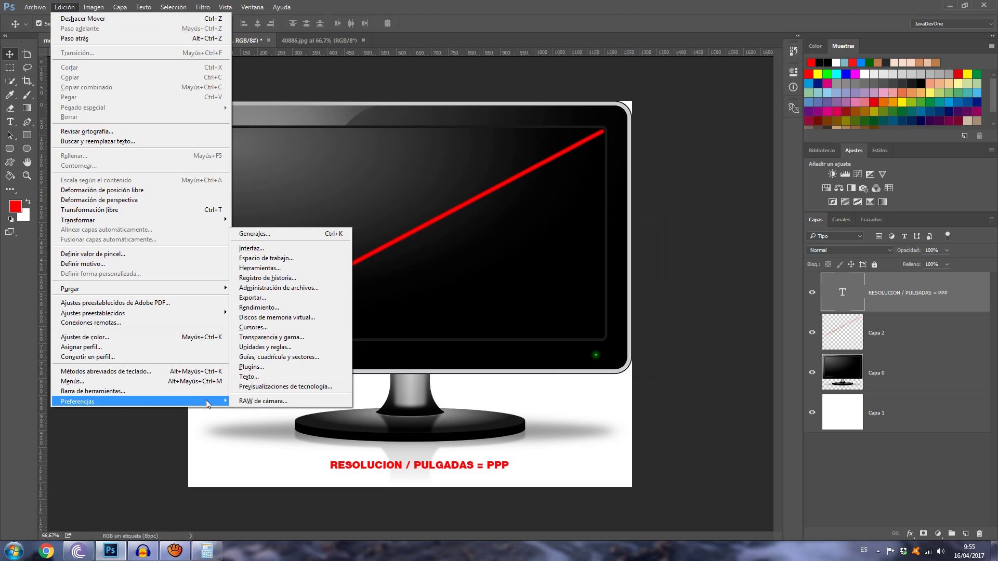
{"action": "left_click", "coordinate": [287, 347]}
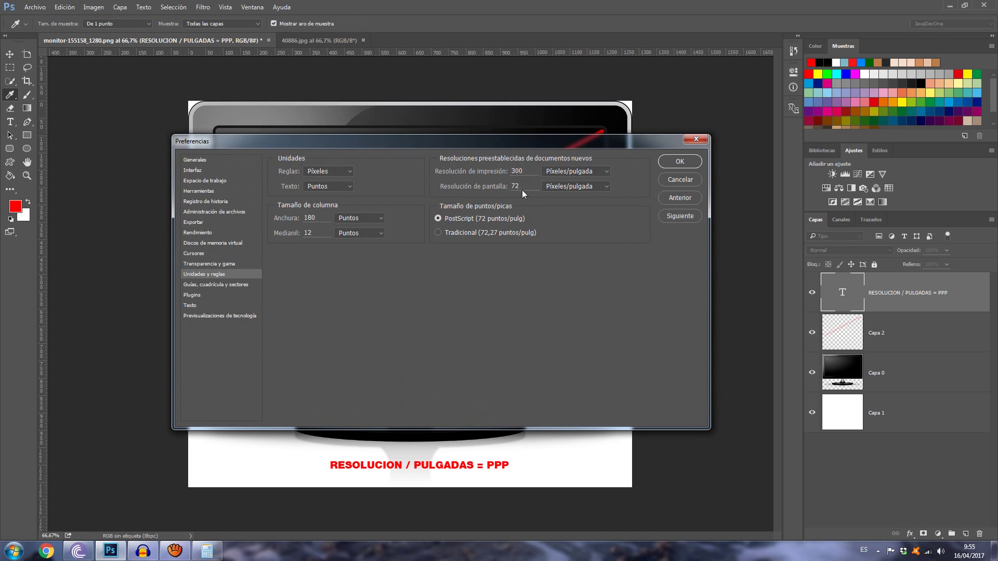
{"action": "left_click", "coordinate": [510, 190]}
{"action": "key", "text": "BackSpace"}
{"action": "type", "text": "1"}
{"action": "left_click", "coordinate": [677, 161]}
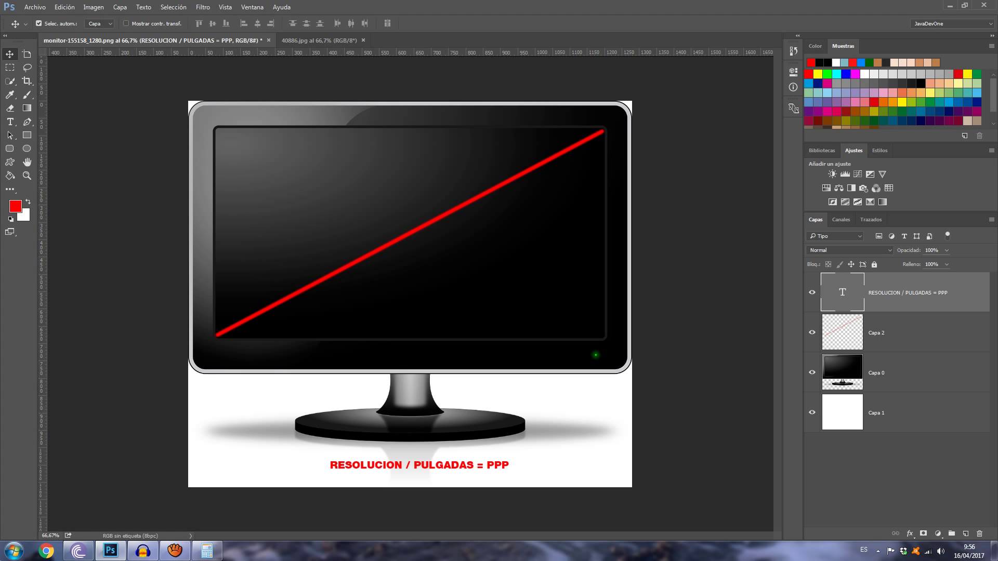
Clear the calculator's value and show the monitor image in Photoshop at its print size
{"action": "left_click", "coordinate": [207, 551]}
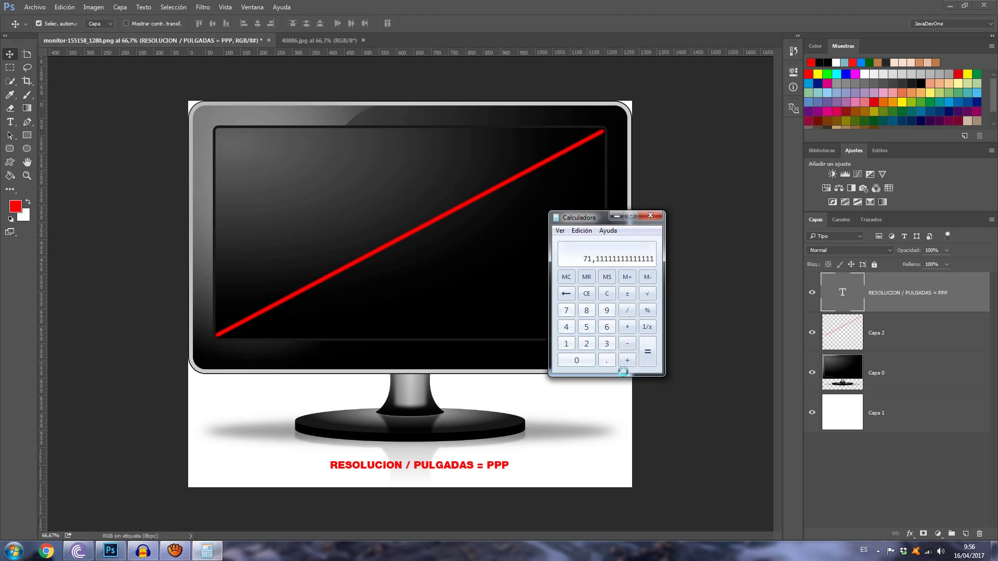
{"action": "left_click", "coordinate": [586, 294]}
{"action": "left_click", "coordinate": [250, 7]}
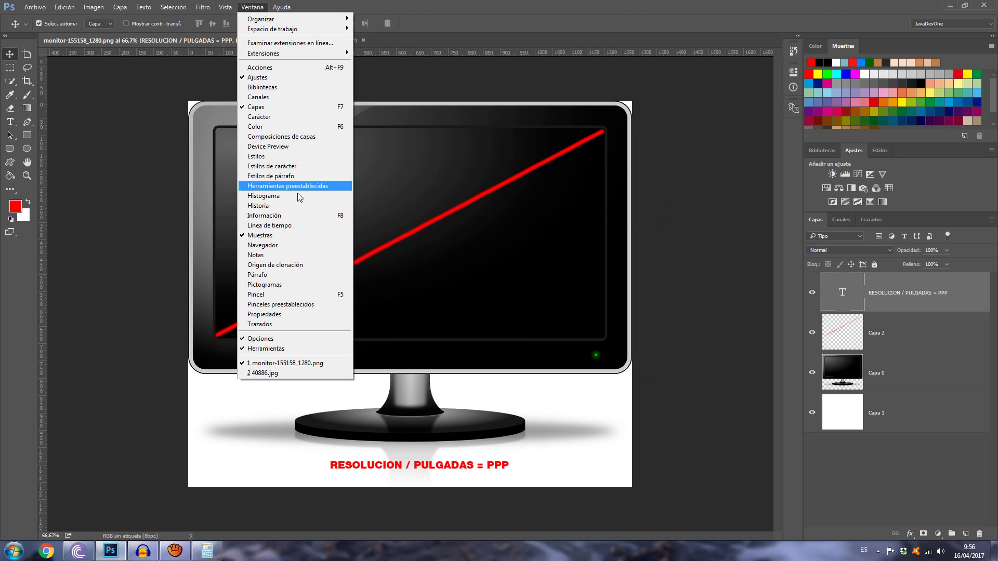
{"action": "mouse_move", "coordinate": [222, 10]}
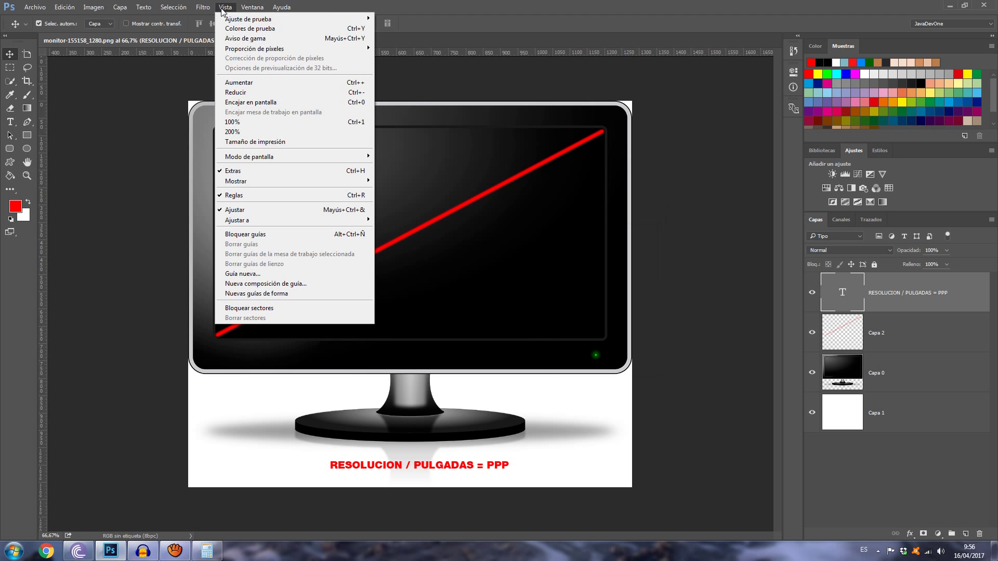
{"action": "left_click", "coordinate": [247, 142]}
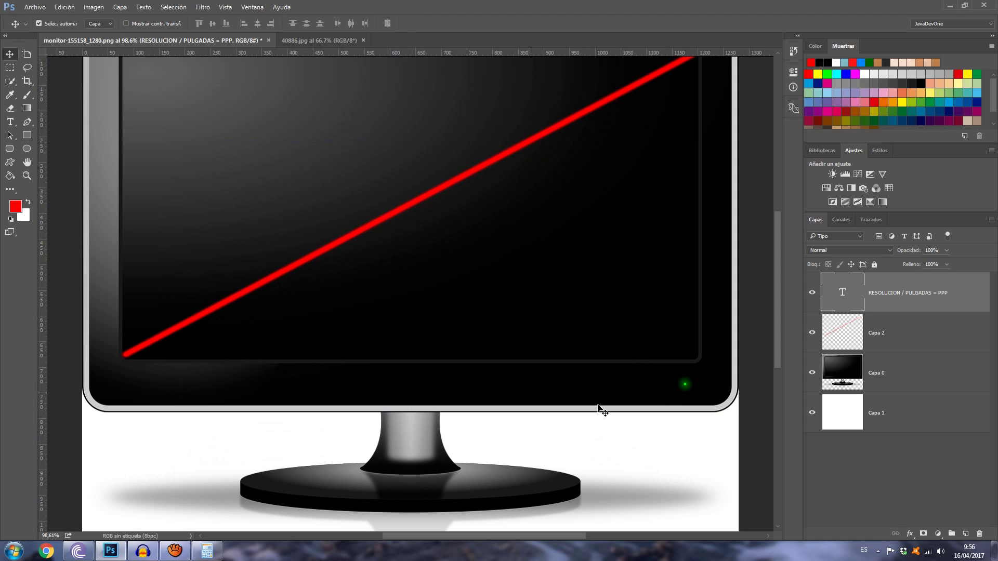